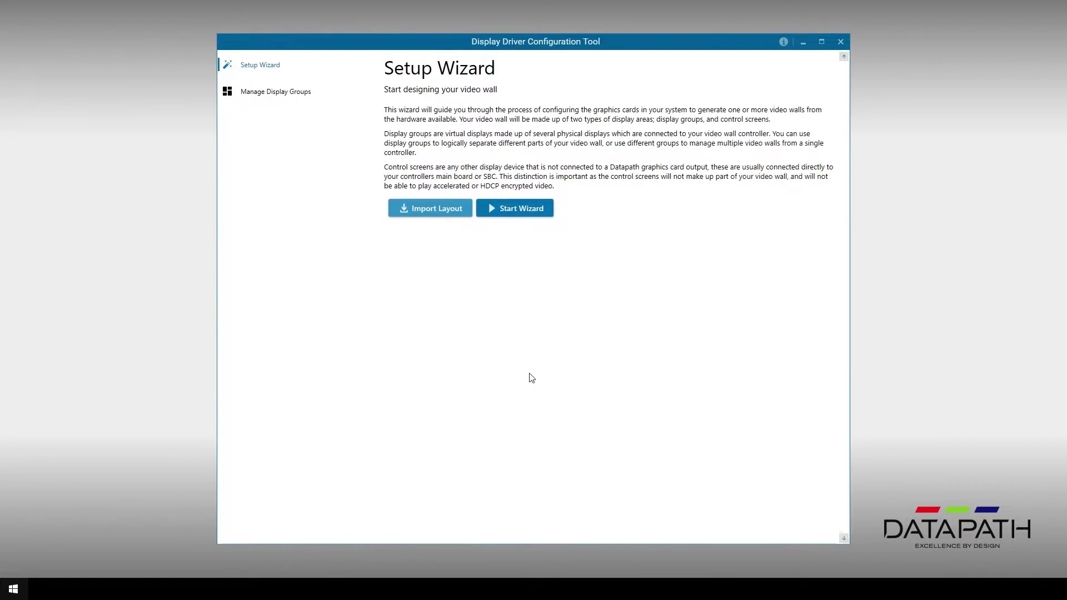
Start the video wall wizard and accept the recommended wiring configuration
{"action": "left_click", "coordinate": [527, 212]}
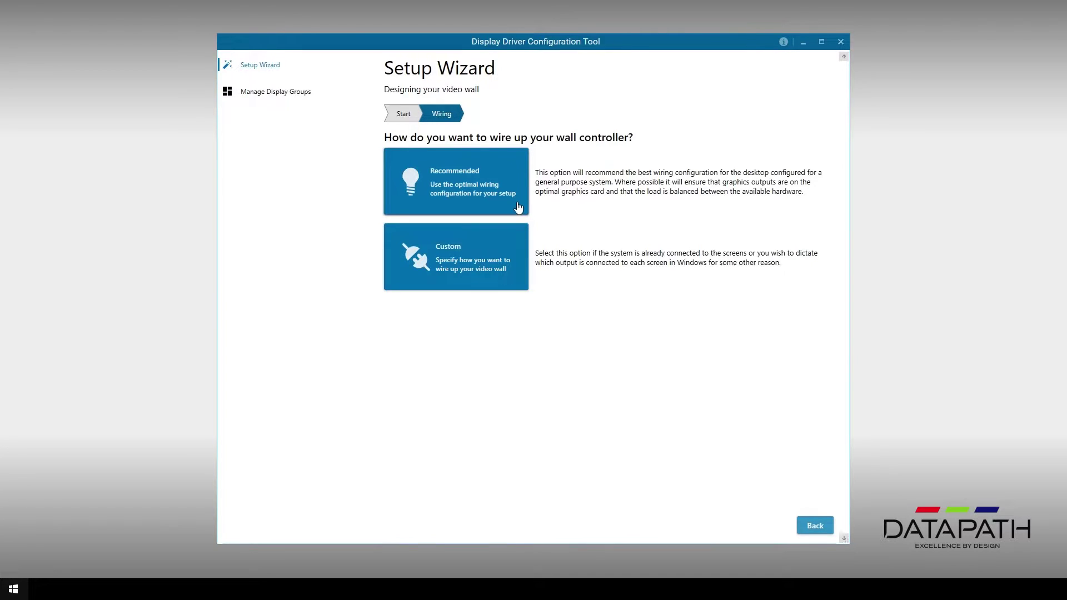
{"action": "left_click", "coordinate": [517, 206]}
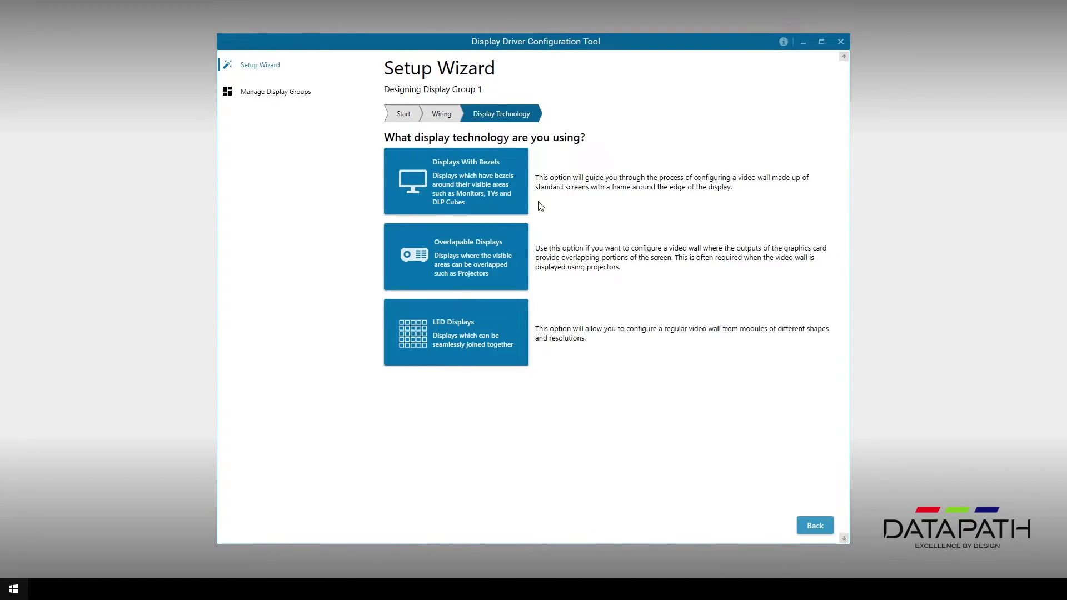
Choose bezelled displays, then set manufacturer LG, model 24UD58-B and HDMI cable
{"action": "left_click", "coordinate": [517, 206]}
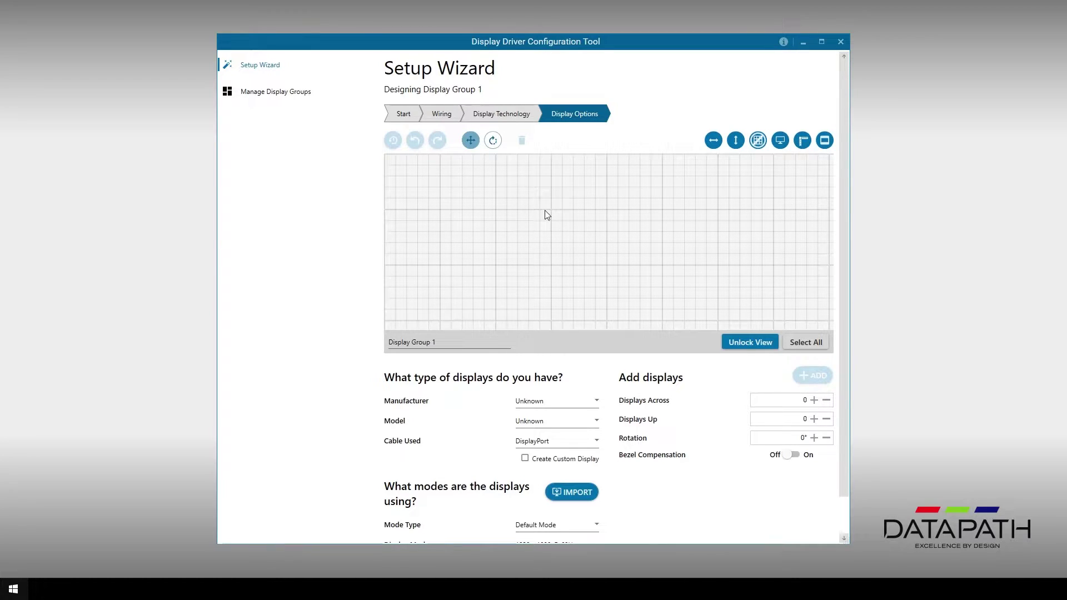
{"action": "left_click", "coordinate": [555, 403]}
{"action": "scroll", "coordinate": [550, 374], "scroll_direction": "down", "scroll_amount": 3}
{"action": "scroll", "coordinate": [550, 373], "scroll_direction": "down", "scroll_amount": 3}
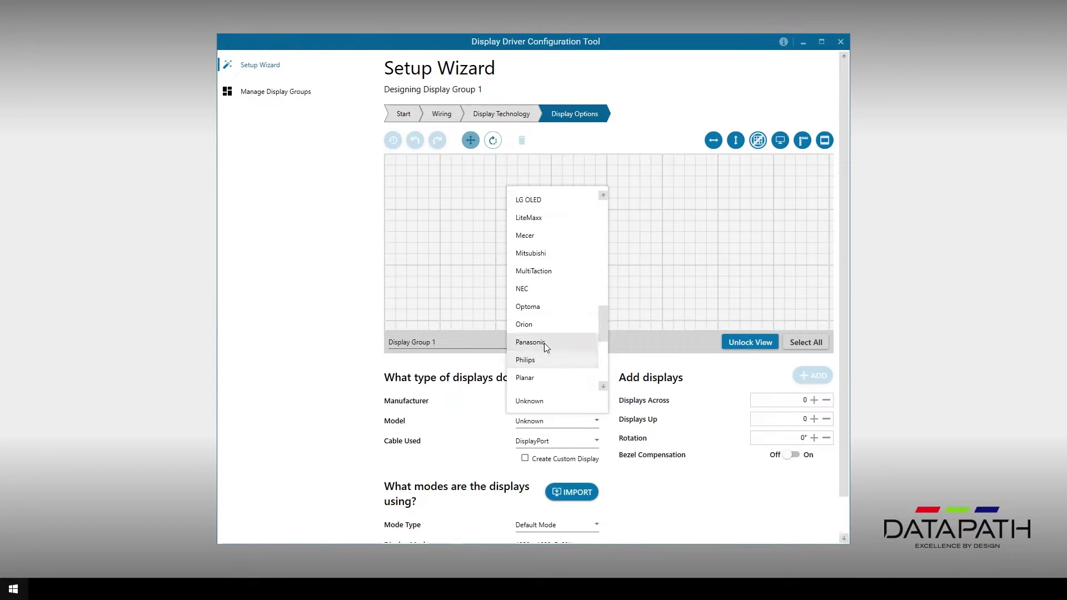
{"action": "scroll", "coordinate": [545, 338], "scroll_direction": "up", "scroll_amount": 3}
{"action": "left_click", "coordinate": [538, 294]}
{"action": "left_click", "coordinate": [538, 420]}
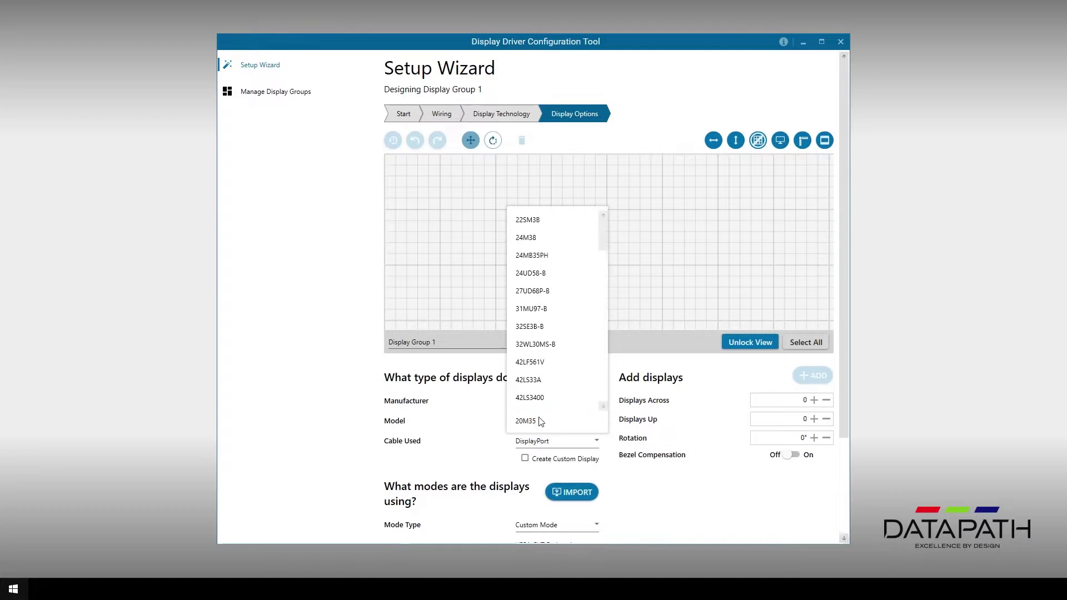
{"action": "left_click", "coordinate": [539, 271]}
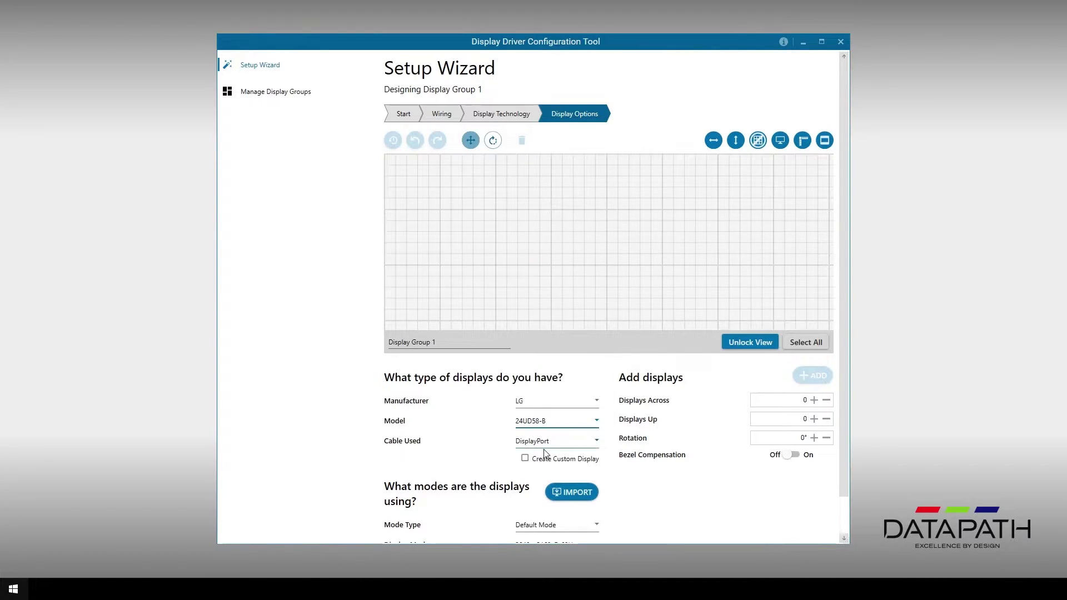
{"action": "left_click", "coordinate": [542, 441]}
{"action": "left_click", "coordinate": [534, 495]}
{"action": "scroll", "coordinate": [617, 496], "scroll_direction": "down", "scroll_amount": 1}
Keep 3840 x 2160 @ 60Hz, switch to Custom Mode and reveal the display timings
{"action": "left_click", "coordinate": [598, 504]}
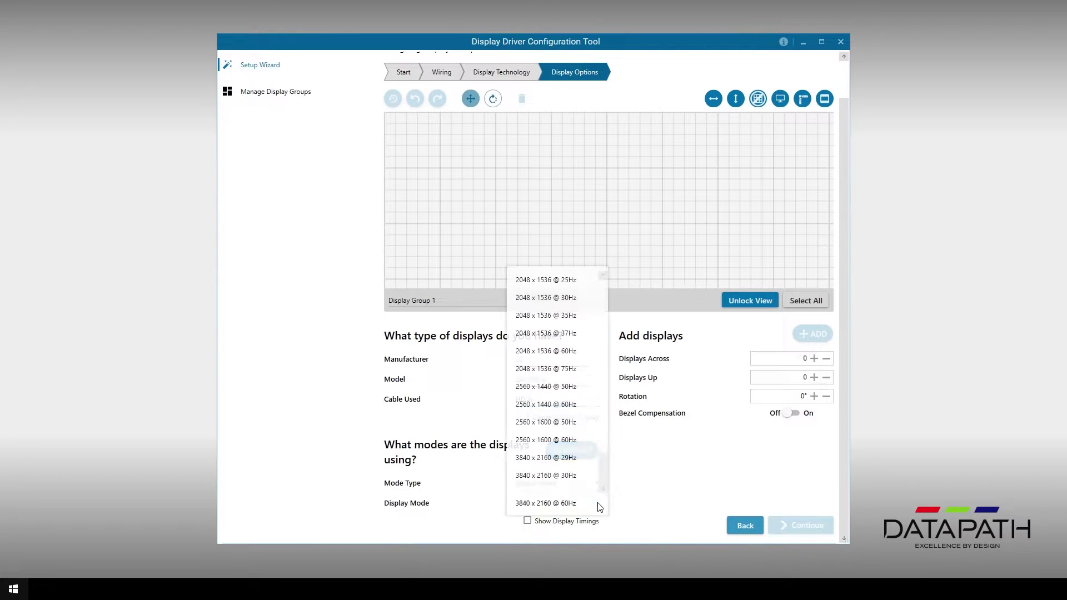
{"action": "left_click", "coordinate": [670, 502]}
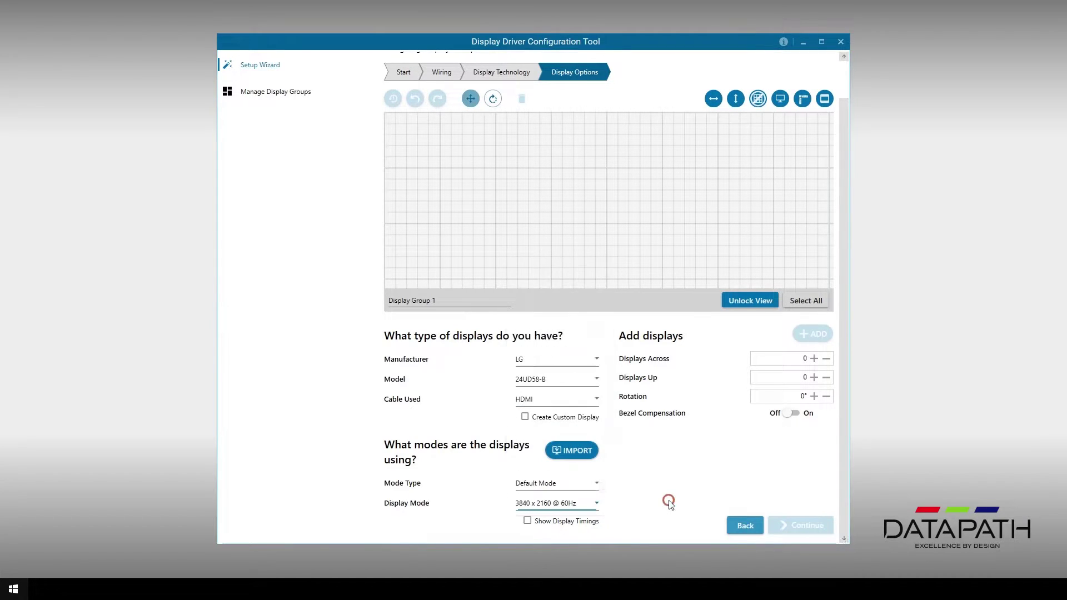
{"action": "left_click", "coordinate": [597, 482]}
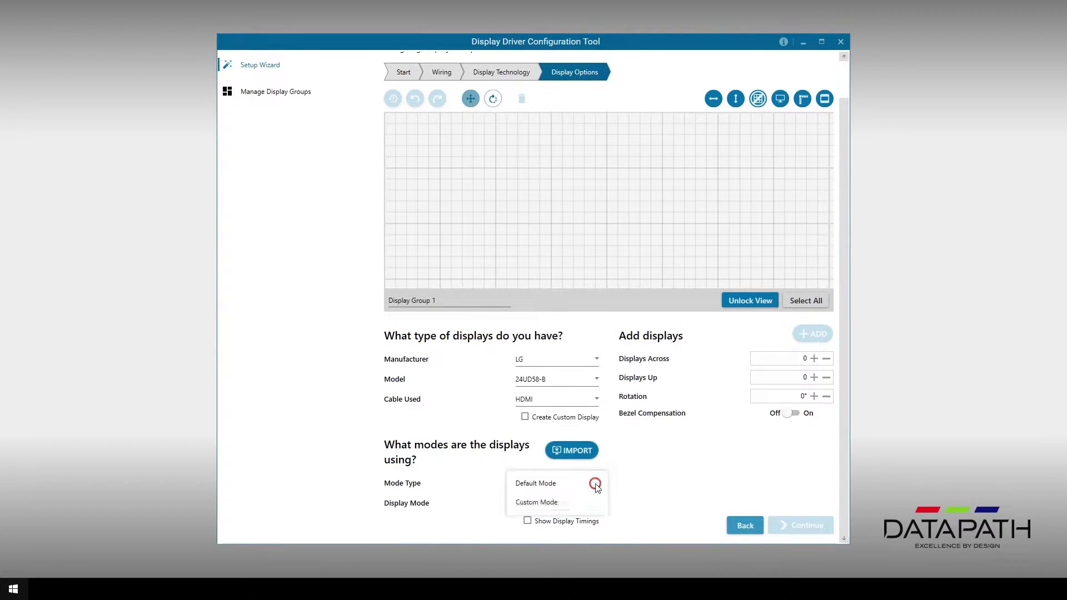
{"action": "left_click", "coordinate": [571, 502]}
{"action": "scroll", "coordinate": [632, 491], "scroll_direction": "down", "scroll_amount": 2}
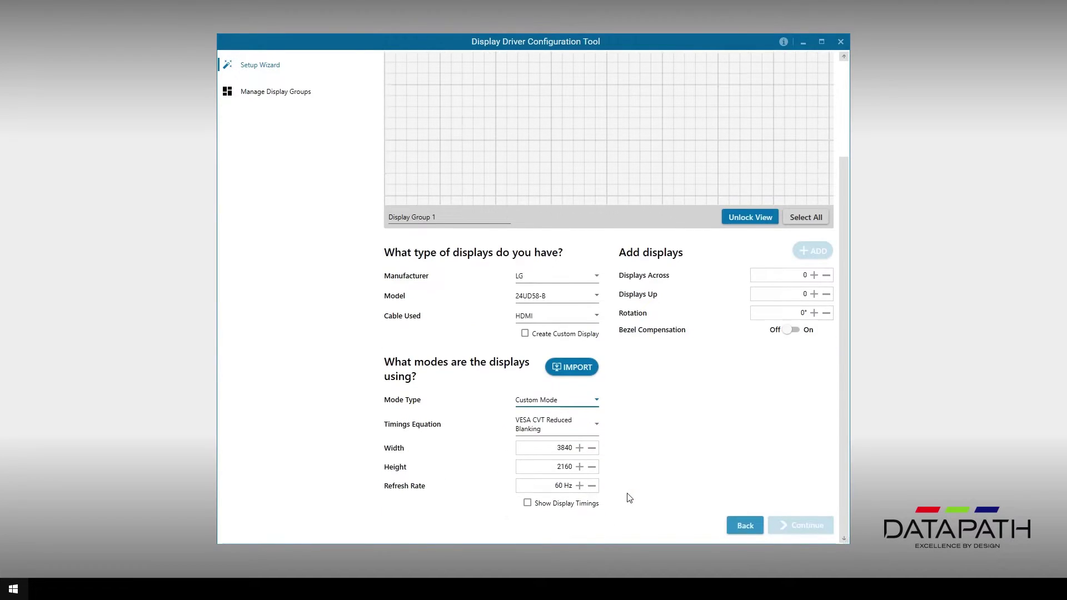
{"action": "left_click", "coordinate": [527, 502]}
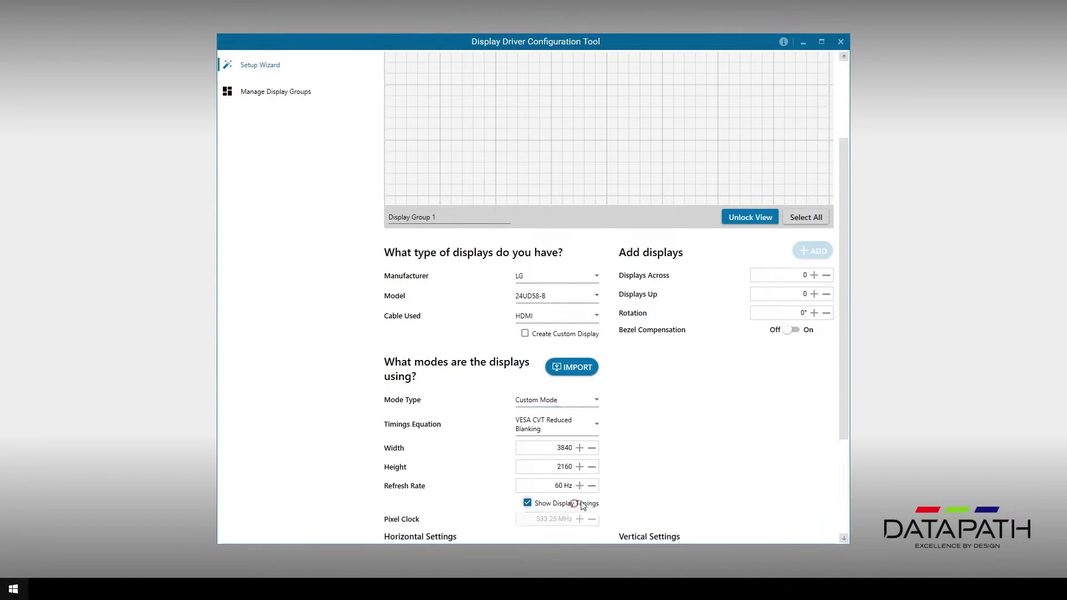
{"action": "scroll", "coordinate": [588, 495], "scroll_direction": "down", "scroll_amount": 3}
{"action": "scroll", "coordinate": [609, 485], "scroll_direction": "down", "scroll_amount": 1}
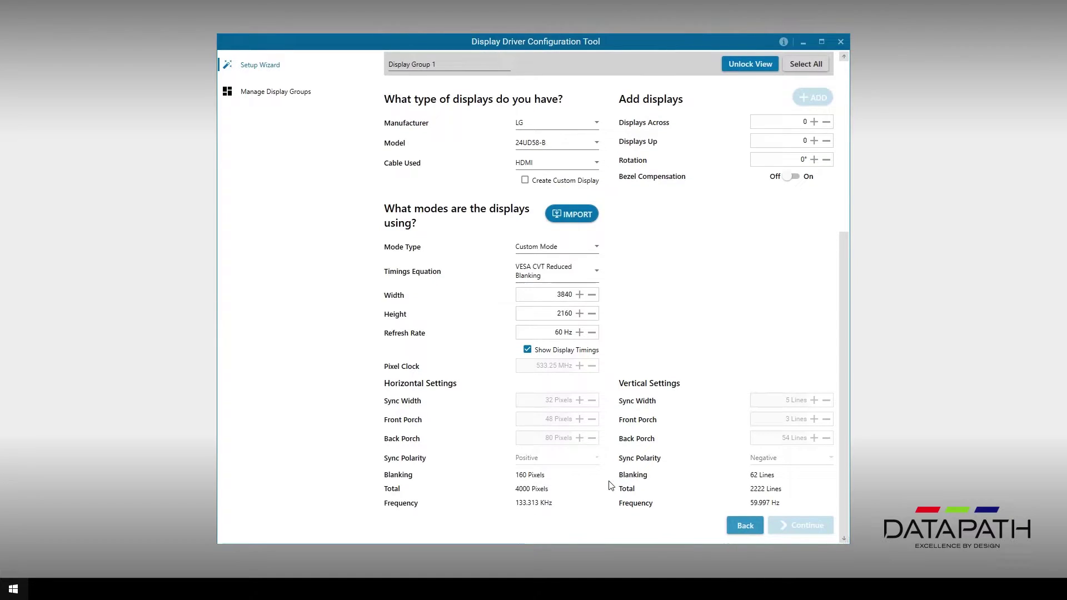
{"action": "scroll", "coordinate": [612, 483], "scroll_direction": "up", "scroll_amount": 2}
Return to Default Mode, hide the display timings and reopen the resolution list
{"action": "left_click", "coordinate": [594, 327]}
{"action": "left_click", "coordinate": [574, 349]}
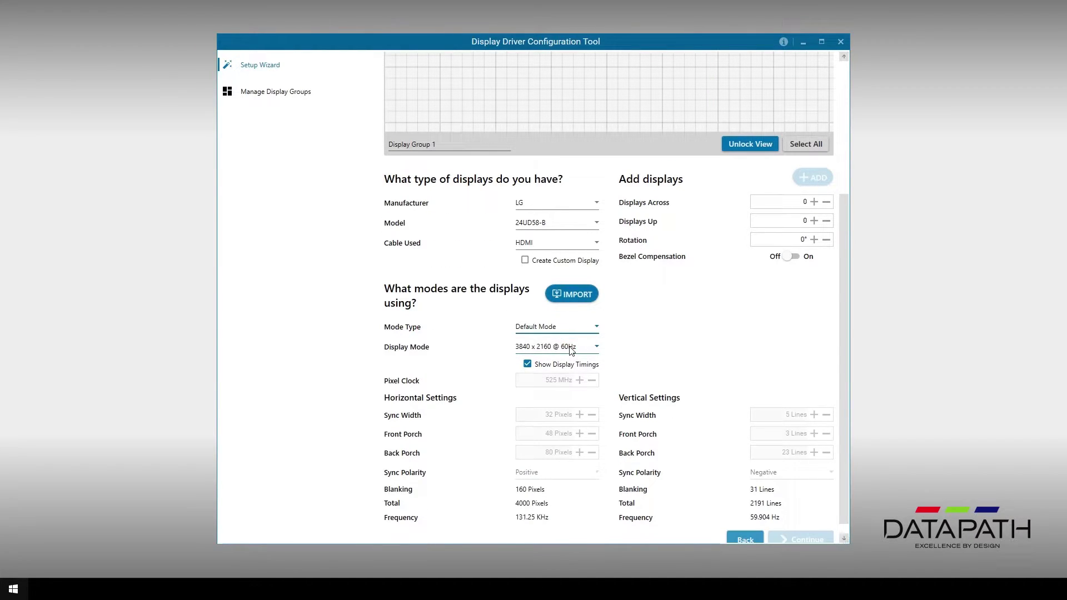
{"action": "left_click", "coordinate": [528, 364]}
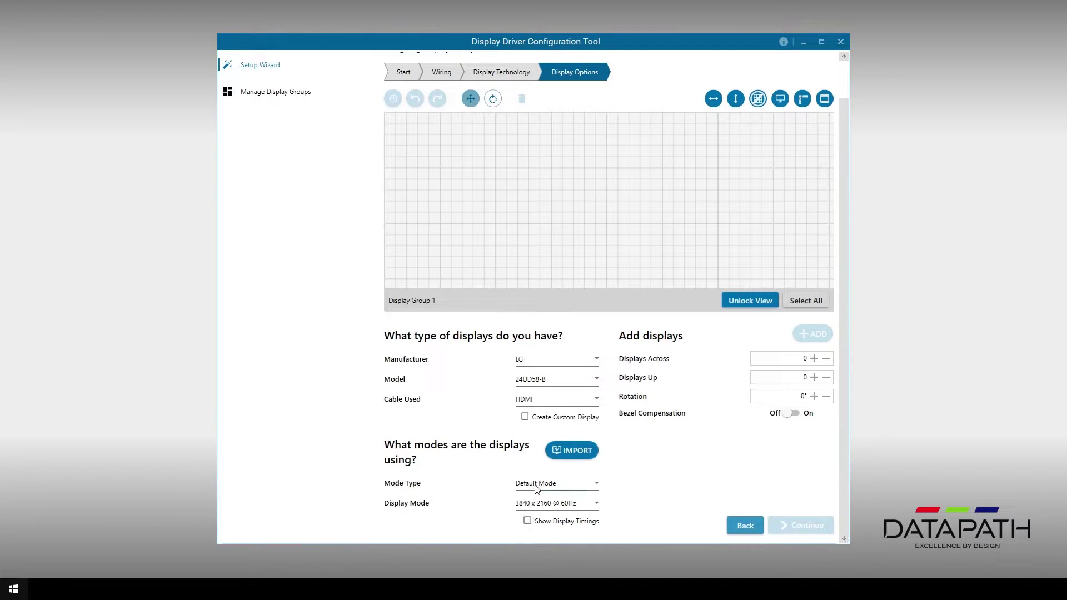
{"action": "left_click", "coordinate": [537, 502]}
{"action": "scroll", "coordinate": [550, 420], "scroll_direction": "up", "scroll_amount": 3}
{"action": "scroll", "coordinate": [550, 405], "scroll_direction": "up", "scroll_amount": 3}
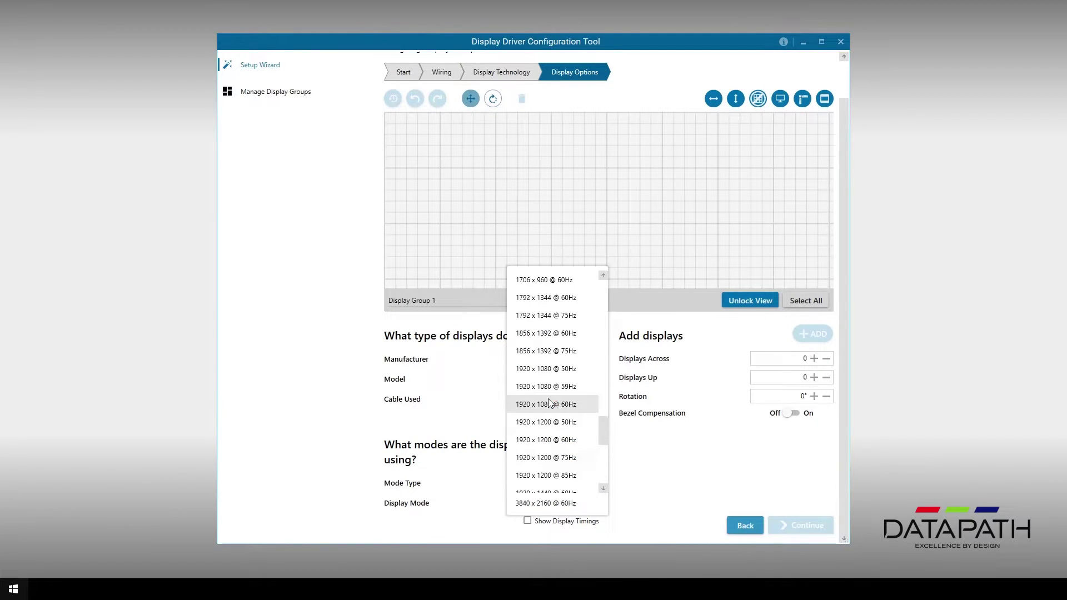
Select 1920 x 1080 @ 60Hz, set the wall to 2 across by 2 up without bezel compensation, and add the displays
{"action": "left_click", "coordinate": [550, 404]}
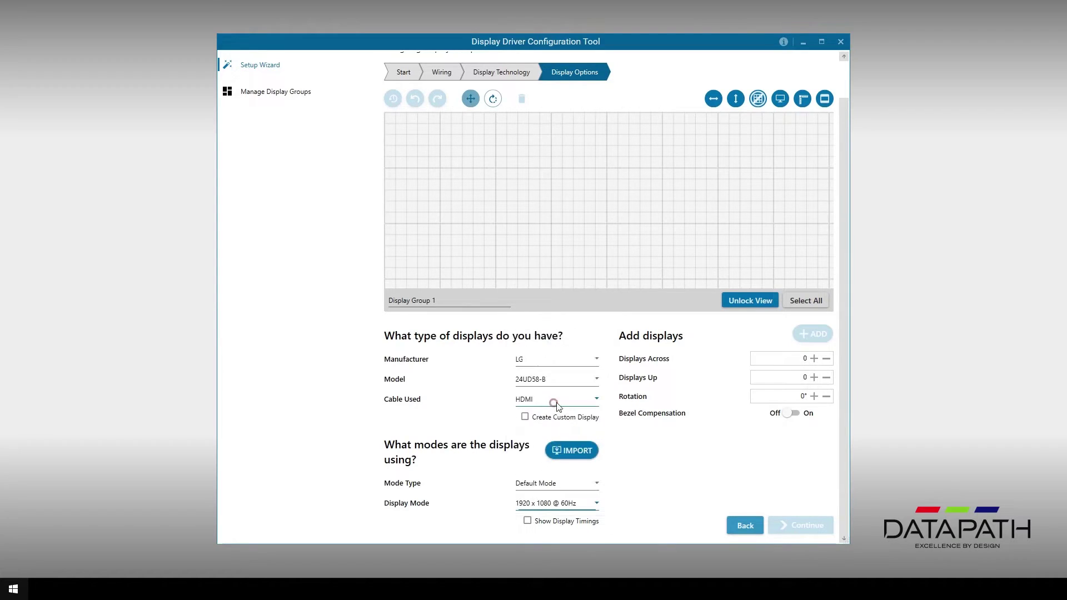
{"action": "left_click", "coordinate": [814, 359]}
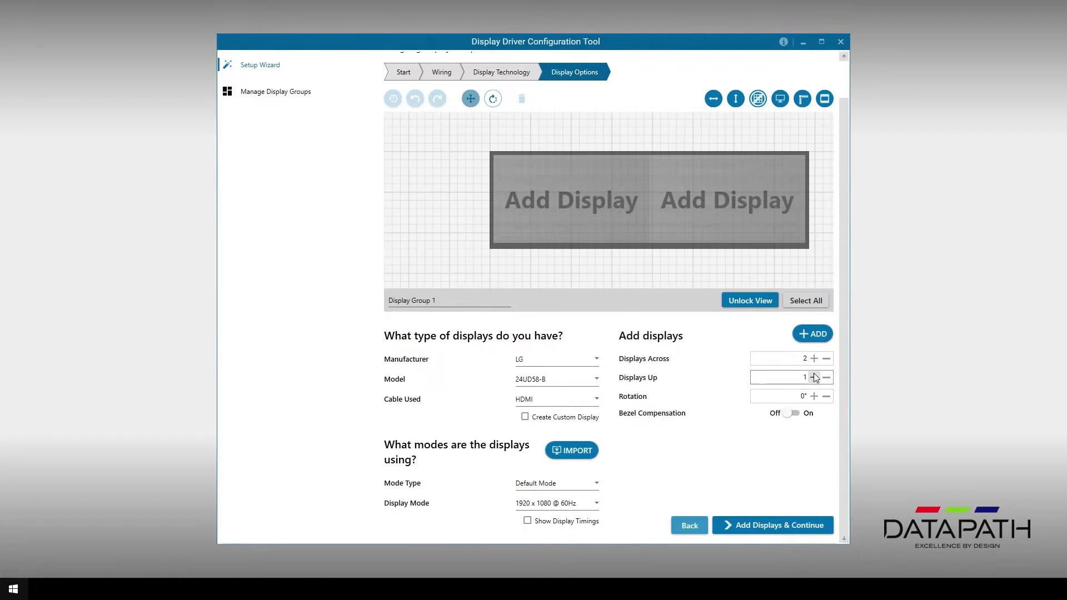
{"action": "left_click", "coordinate": [814, 377]}
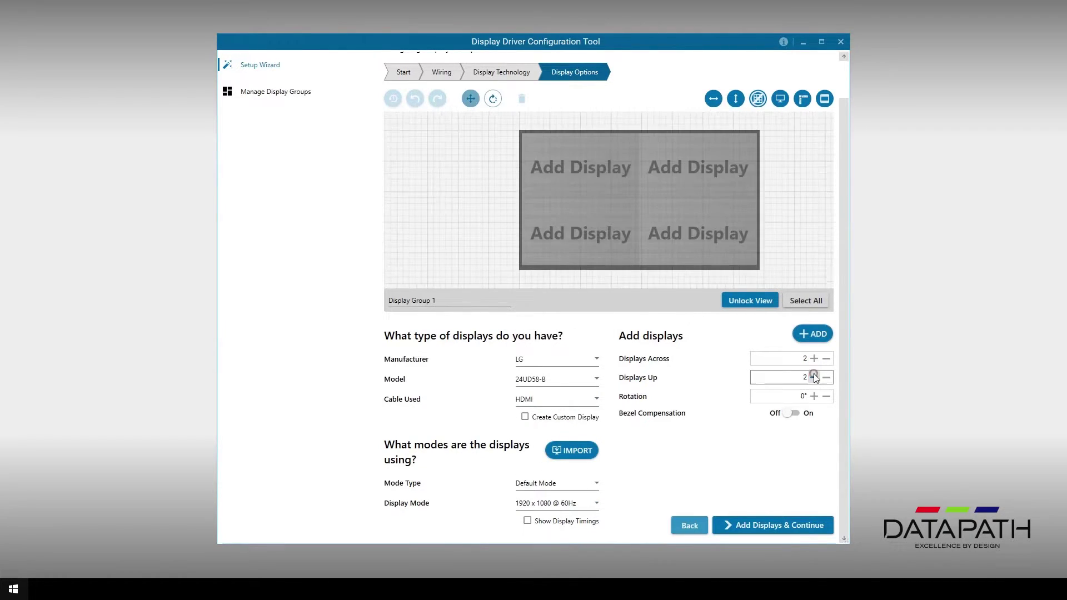
{"action": "left_click", "coordinate": [787, 416]}
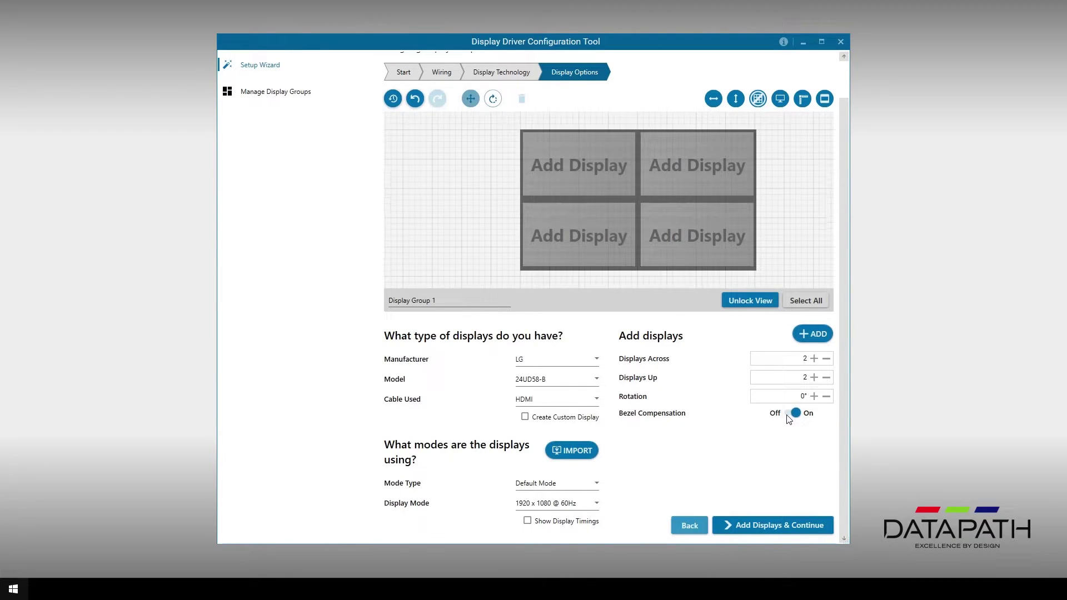
{"action": "left_click", "coordinate": [787, 416]}
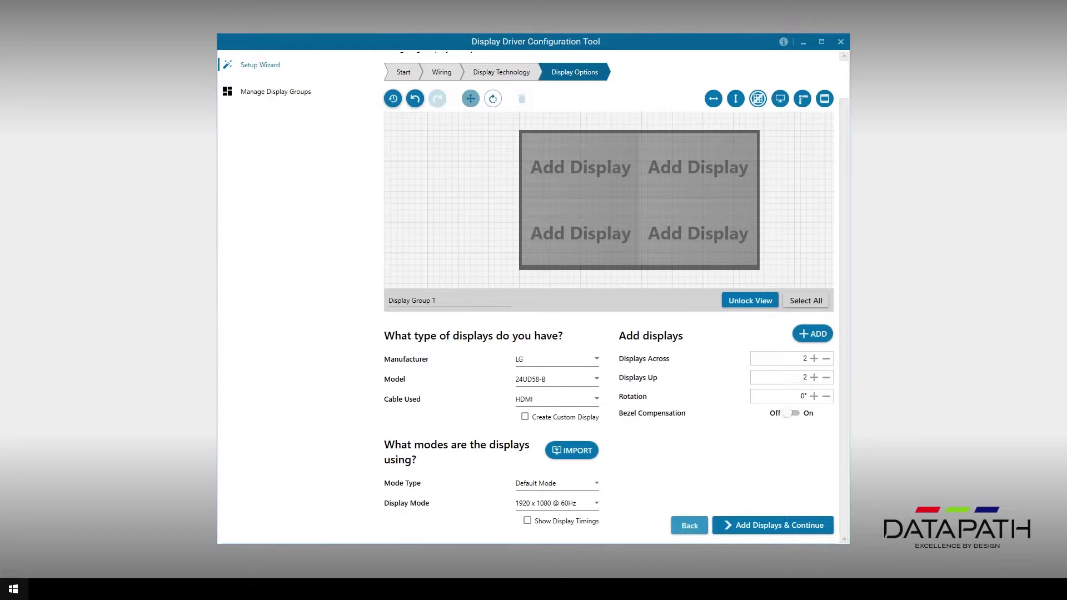
{"action": "left_click", "coordinate": [785, 528]}
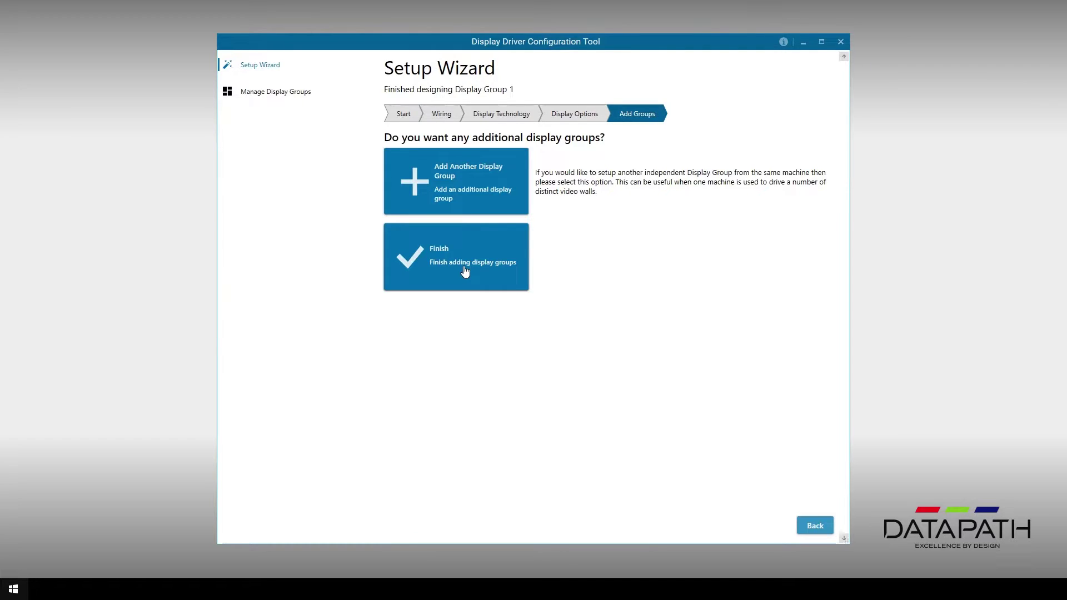
{"action": "left_click", "coordinate": [464, 271]}
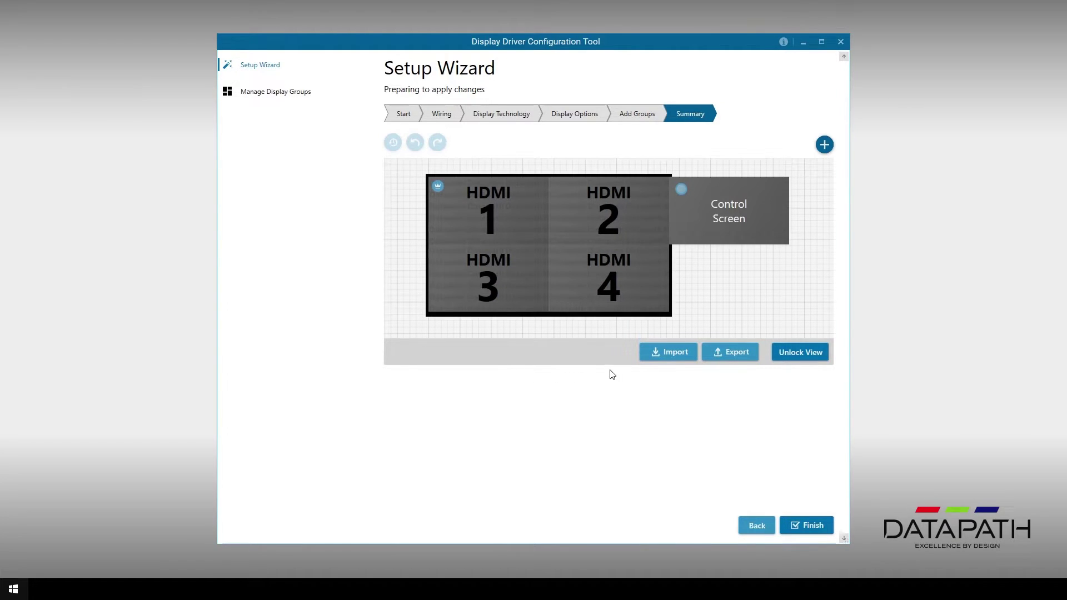
{"action": "mouse_move", "coordinate": [548, 245]}
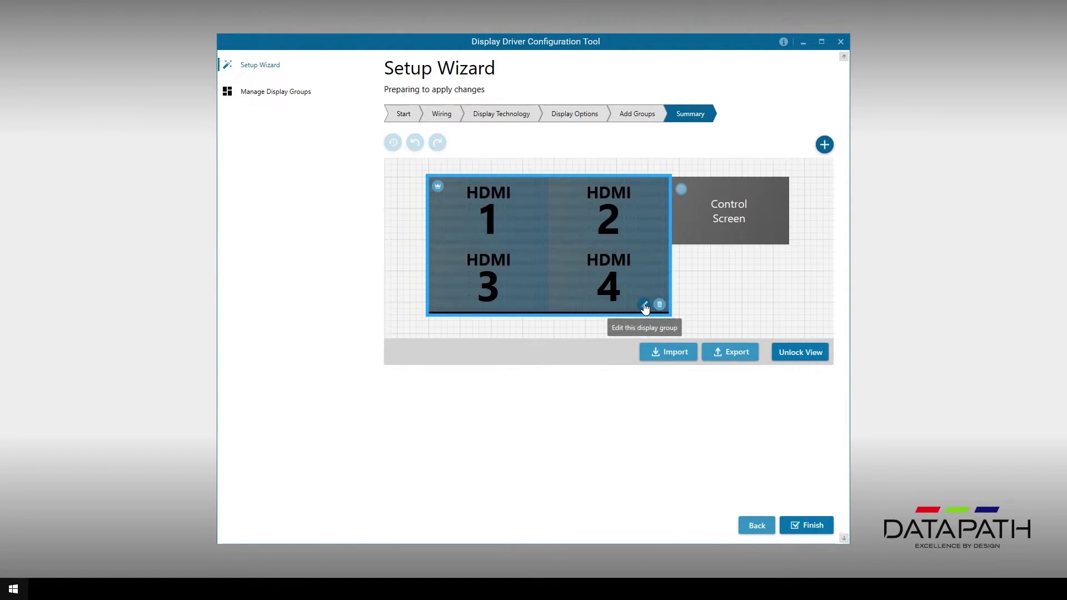
{"action": "left_click", "coordinate": [645, 306]}
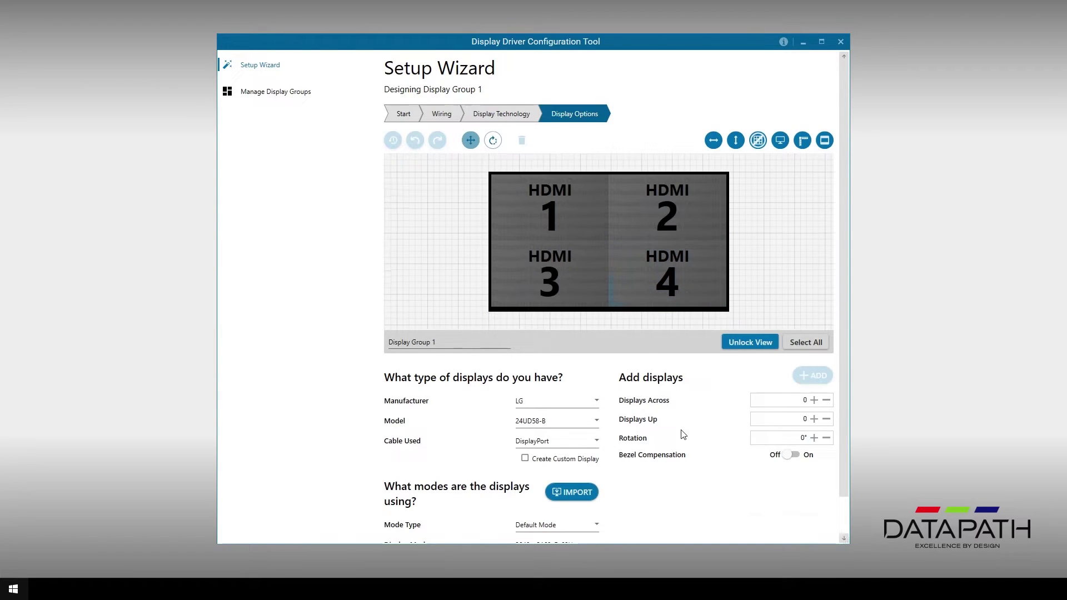
{"action": "scroll", "coordinate": [682, 434], "scroll_direction": "down", "scroll_amount": 1}
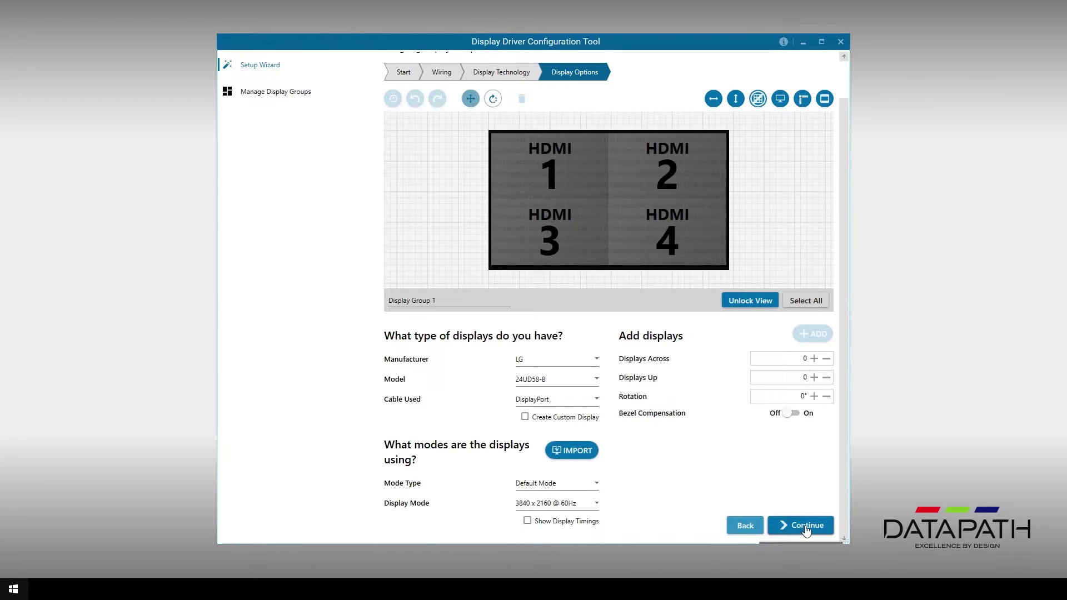
{"action": "left_click", "coordinate": [807, 526]}
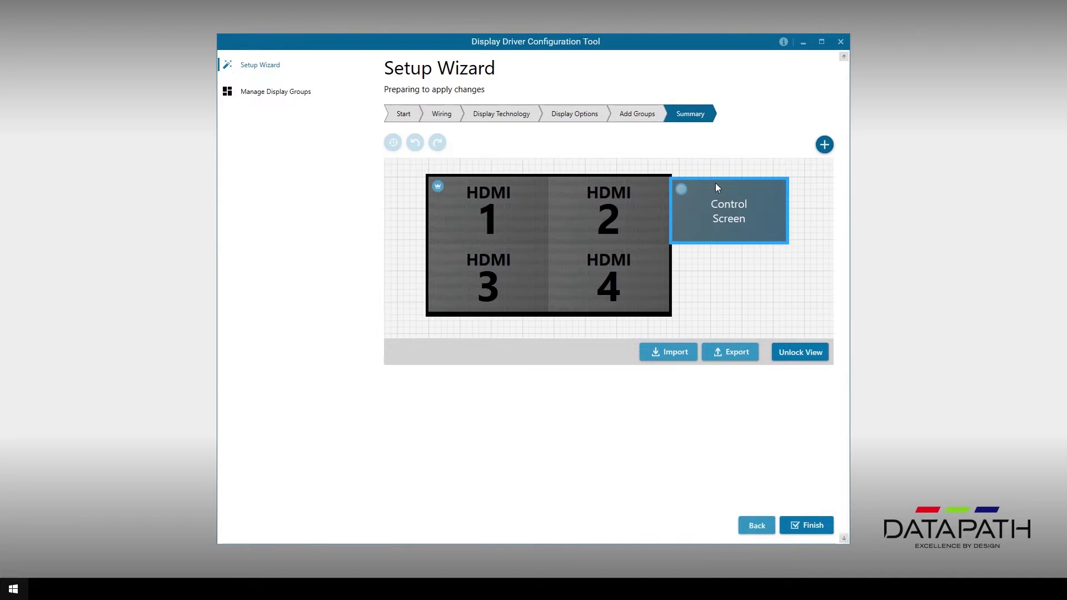
Position the control screen to the right of HDMI 4, finish the wizard and confirm saving
{"action": "mouse_move", "coordinate": [715, 187]}
{"action": "left_mouse_down"}
{"action": "mouse_move", "coordinate": [718, 266]}
{"action": "mouse_move", "coordinate": [366, 278]}
{"action": "left_mouse_up"}
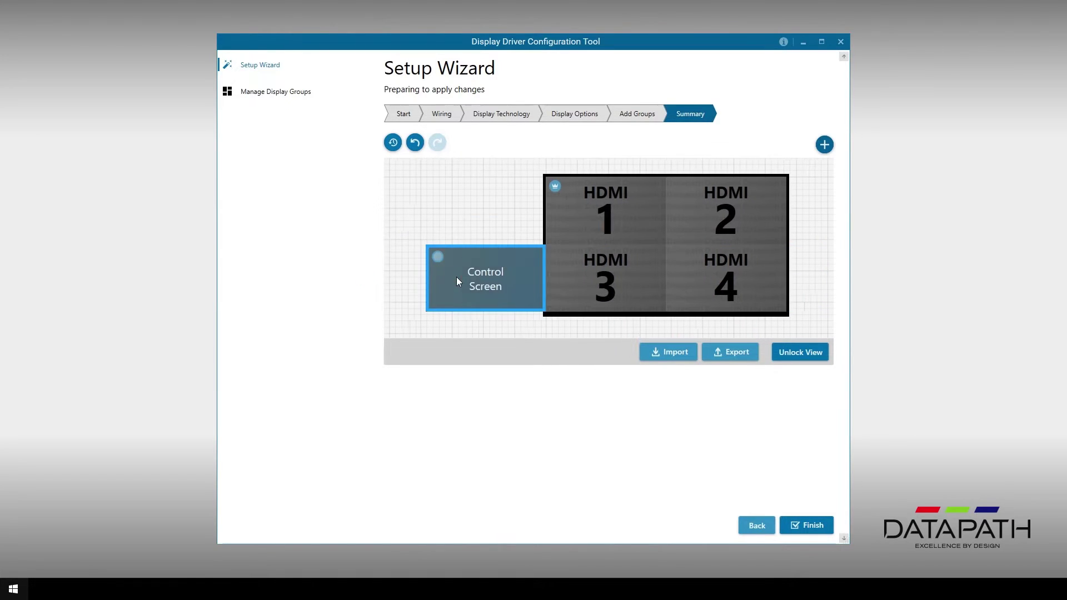
{"action": "left_click_drag", "start_coordinate": [456, 277], "coordinate": [821, 277]}
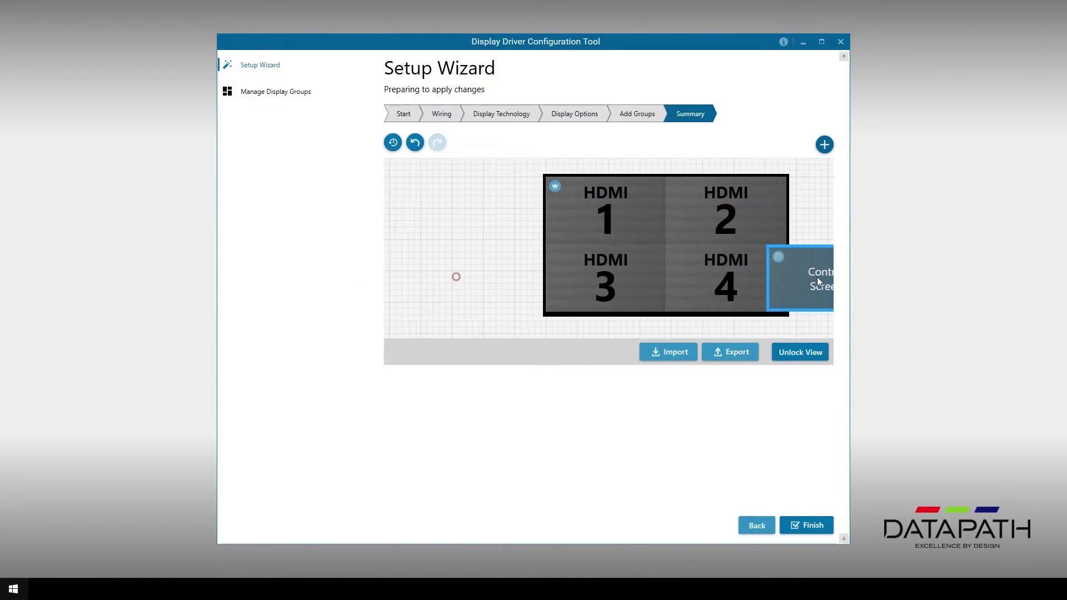
{"action": "left_click", "coordinate": [810, 529]}
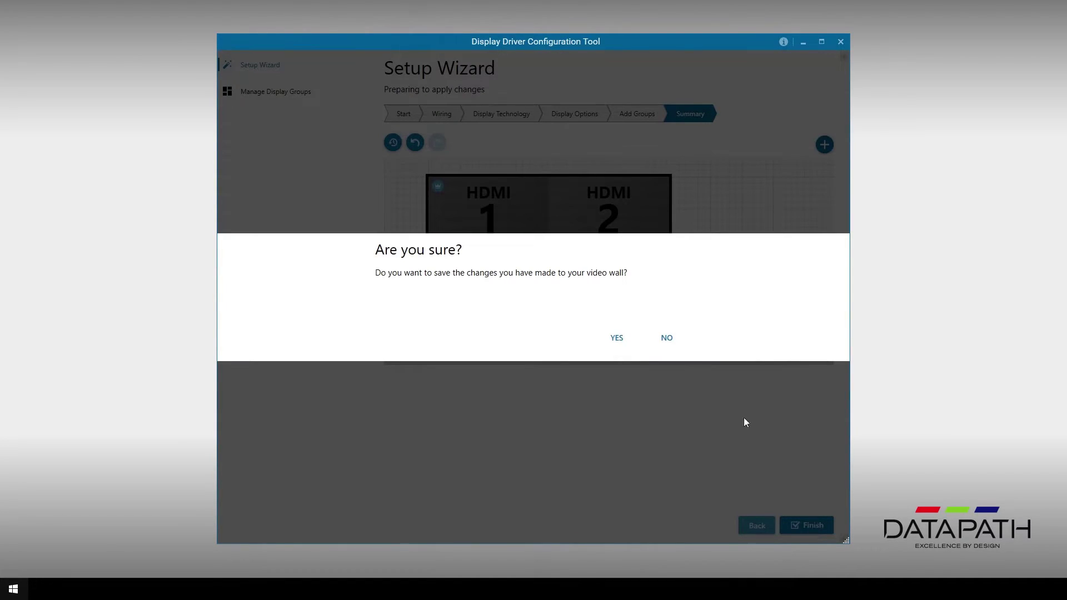
{"action": "left_click", "coordinate": [616, 337]}
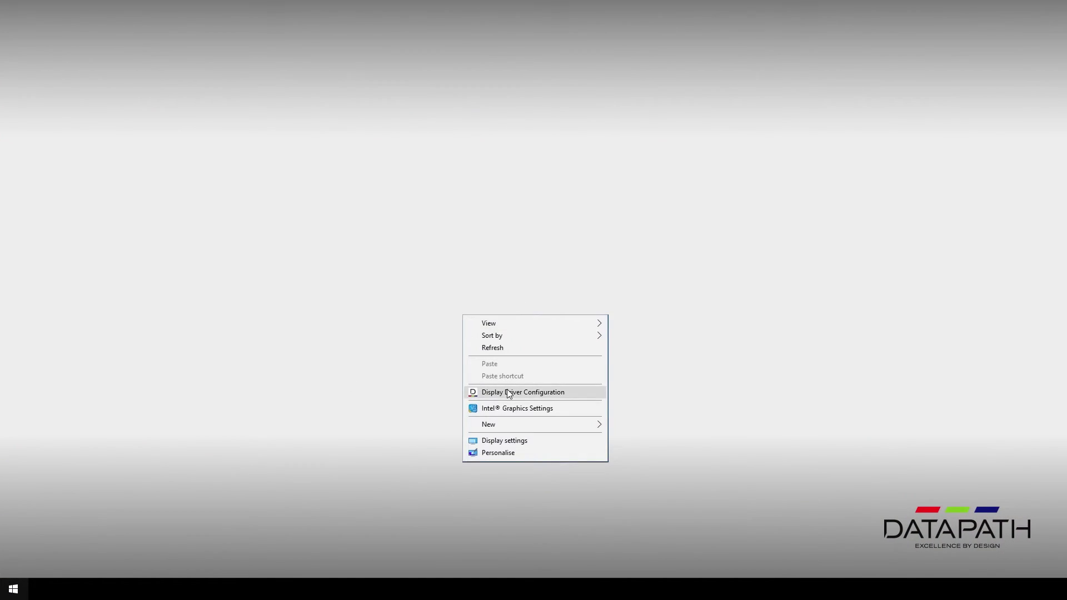
Launch Display Driver Configuration from the desktop context menu
{"action": "left_click", "coordinate": [509, 392]}
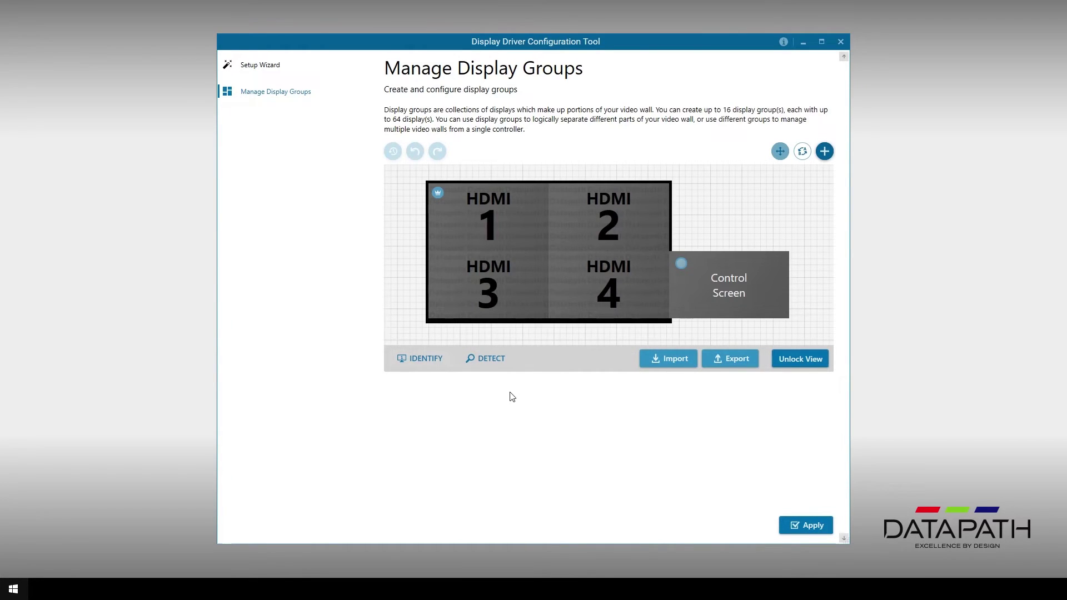
Identify each display and switch to rearranging displays within the group
{"action": "left_click", "coordinate": [432, 363]}
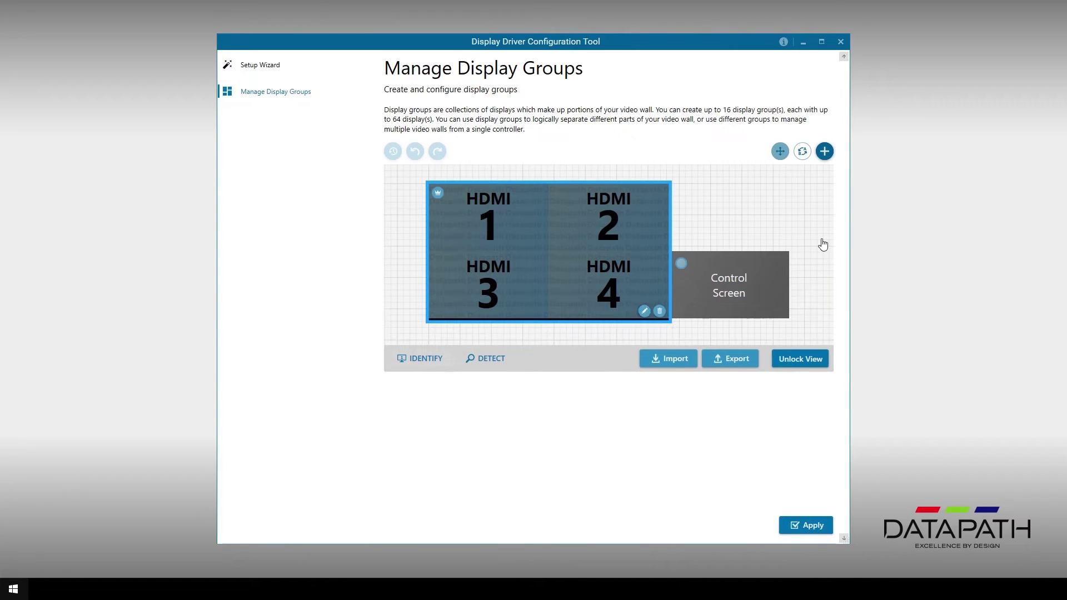
{"action": "left_click", "coordinate": [802, 151]}
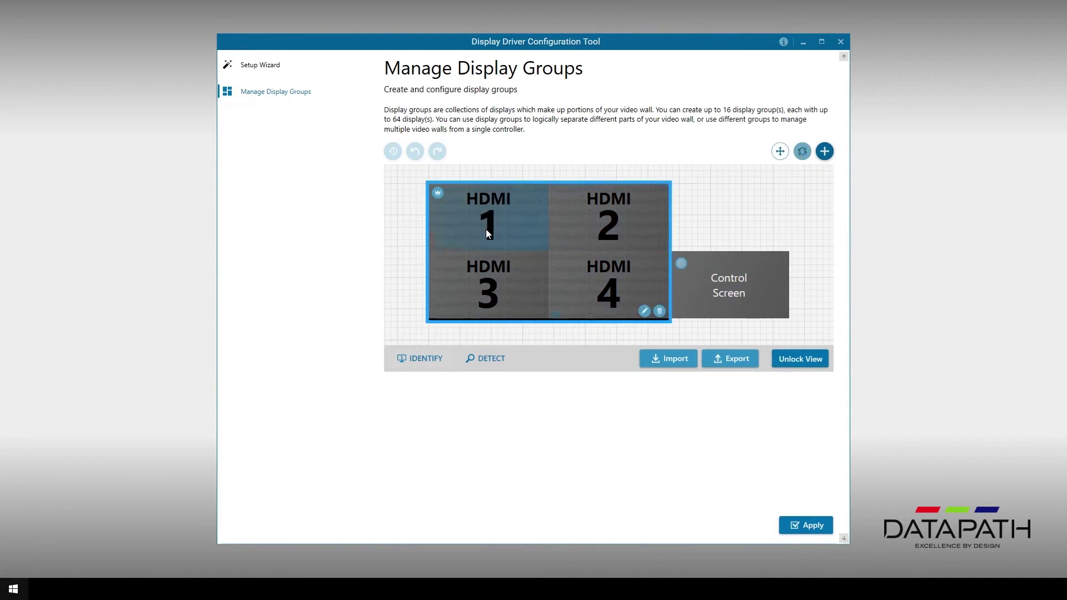
Swap HDMI 1/2 and HDMI 3/4, then restore the 1-2-3-4 order
{"action": "left_click_drag", "start_coordinate": [486, 229], "coordinate": [587, 207]}
{"action": "left_click_drag", "start_coordinate": [605, 288], "coordinate": [480, 271]}
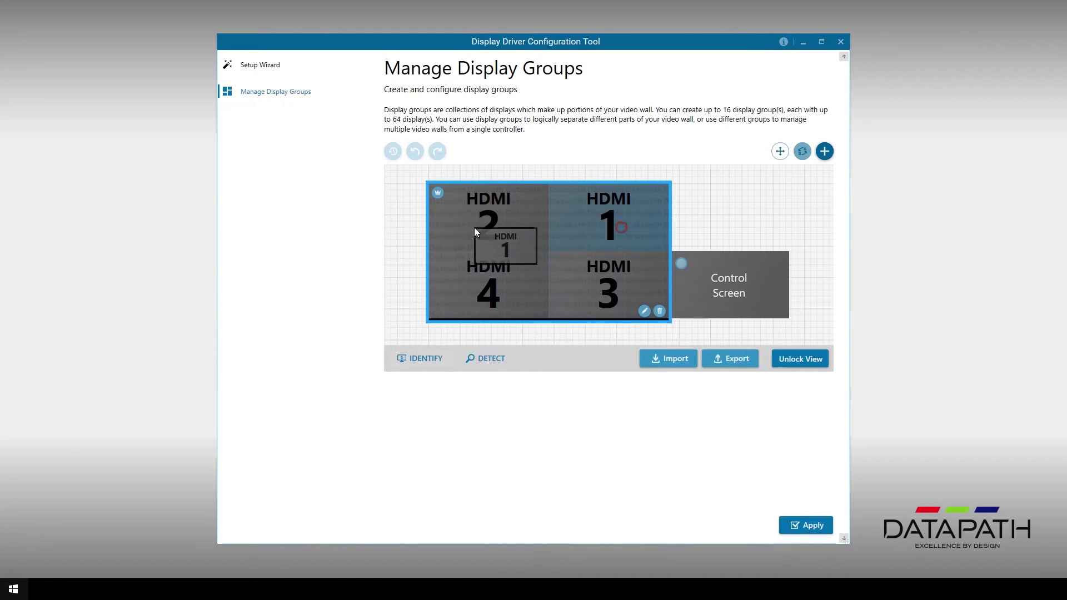
{"action": "left_click_drag", "start_coordinate": [468, 224], "coordinate": [472, 234]}
{"action": "left_click_drag", "start_coordinate": [485, 282], "coordinate": [570, 273]}
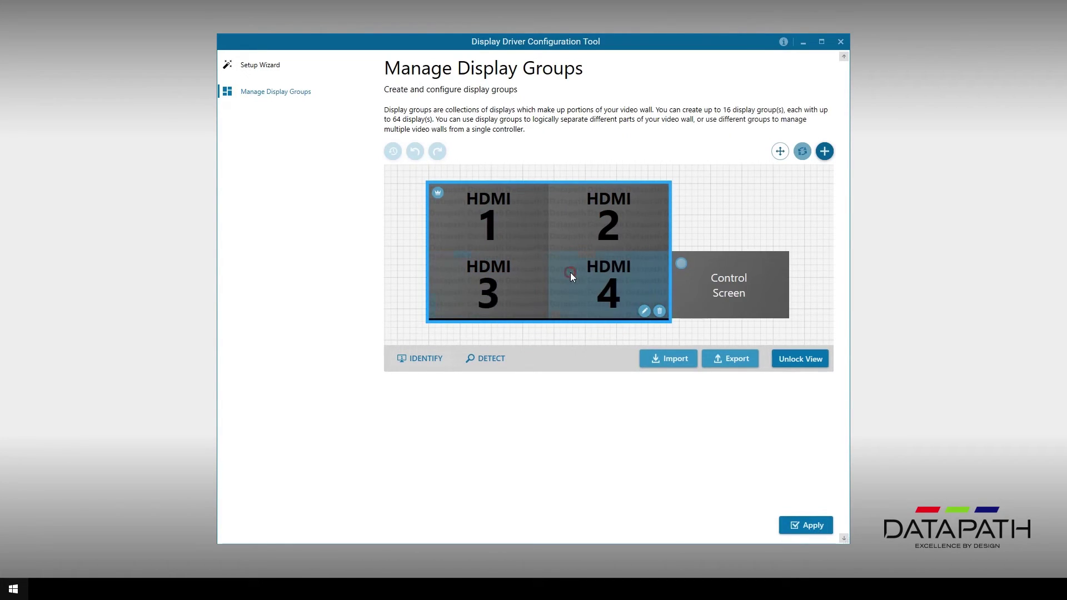